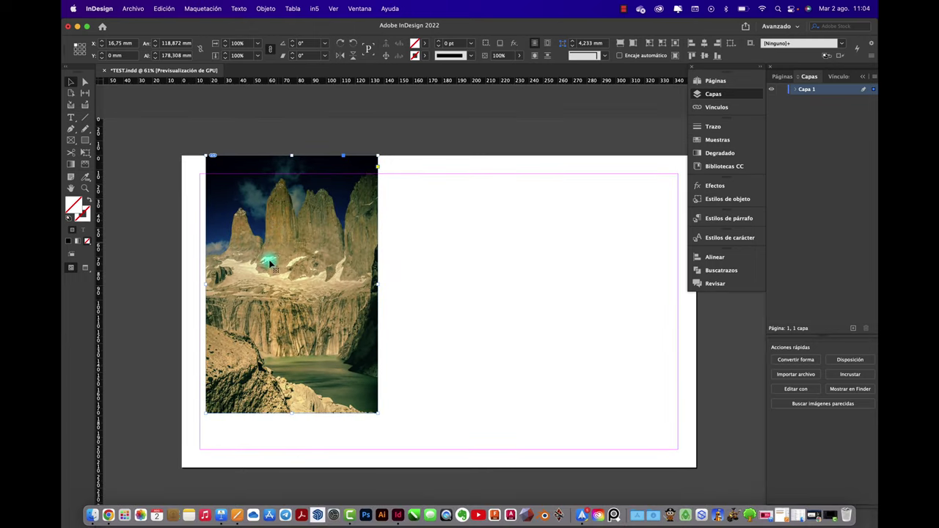
Enlarge the photo frame to 158 × 215,9 mm, flush with the page's left edge, and fill it proportionally with the photo
drag(291, 414, 292, 466)
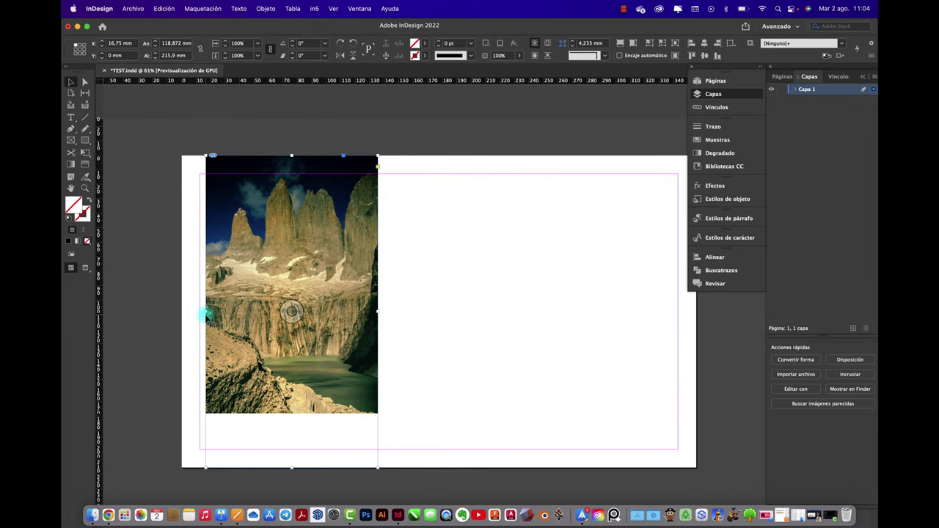
drag(206, 313, 182, 306)
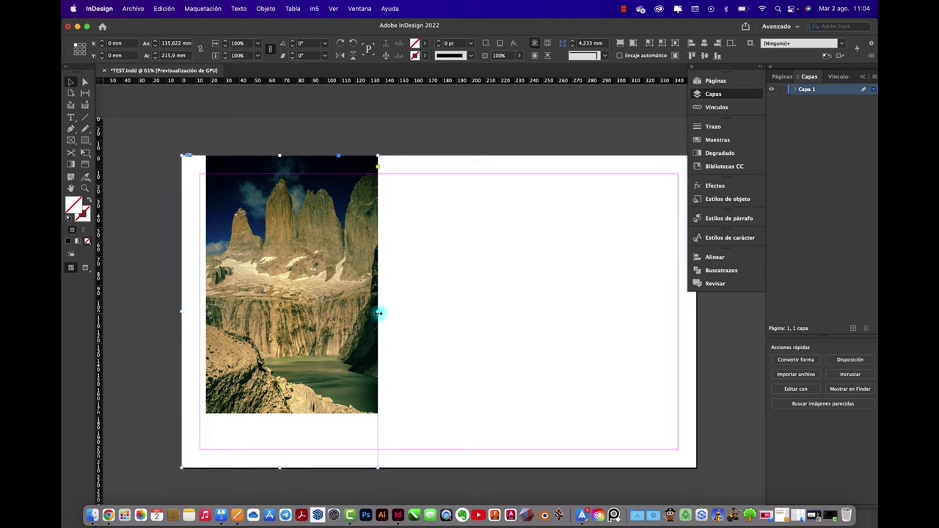
drag(378, 313, 409, 311)
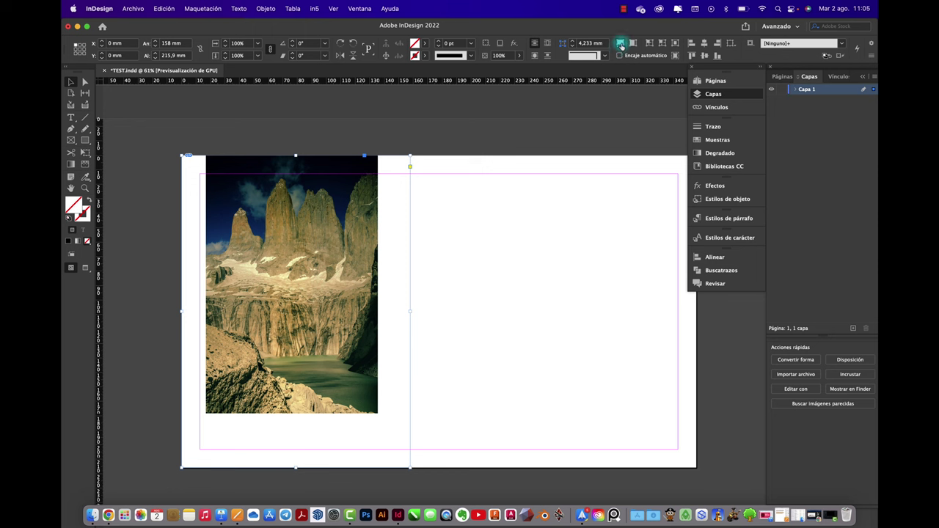
click(620, 44)
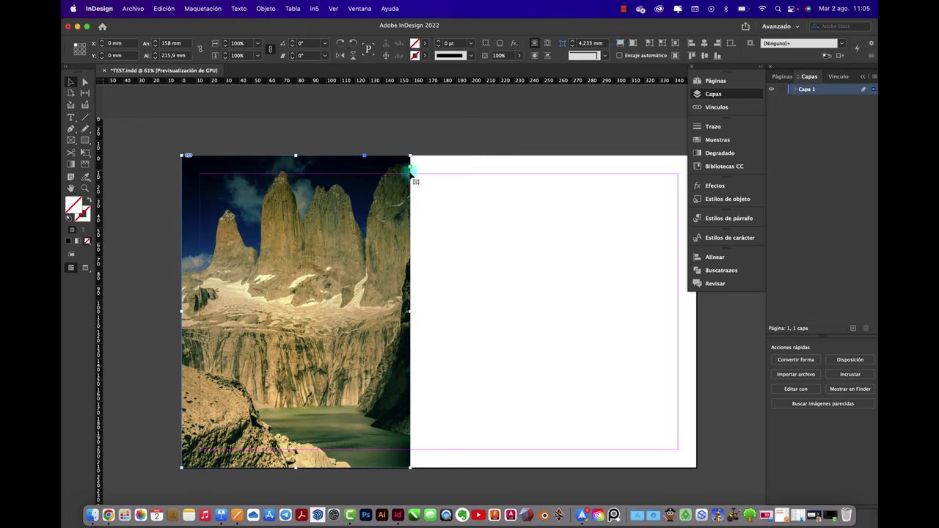
Shift the photo down inside its frame to a Y offset of -3,05 mm
click(296, 311)
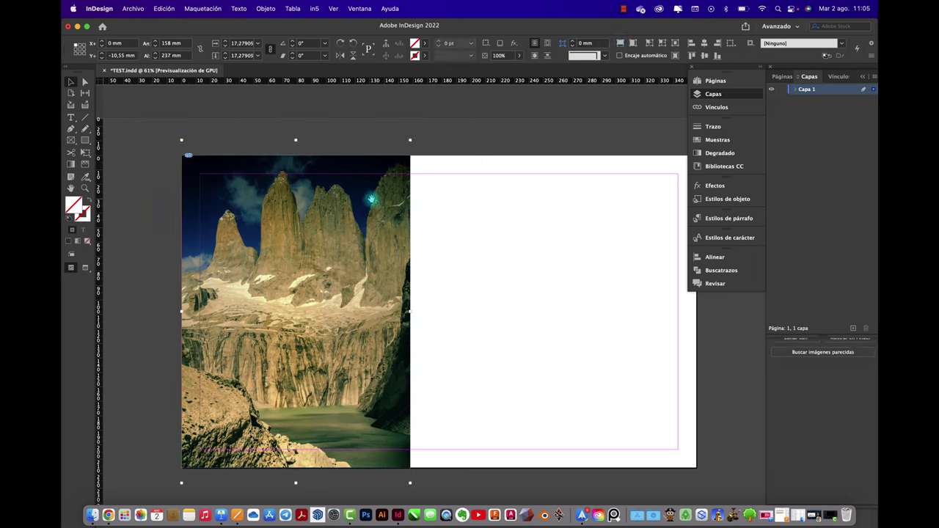
key(Down)
key(Down)
key(Down)
key(Down)
key(Down)
key(Down)
key(Down)
key(Down)
key(Down)
key(Down)
key(Down)
key(Down)
key(Down)
key(Down)
key(Down)
key(Down)
key(Down)
key(Down)
key(Down)
key(Down)
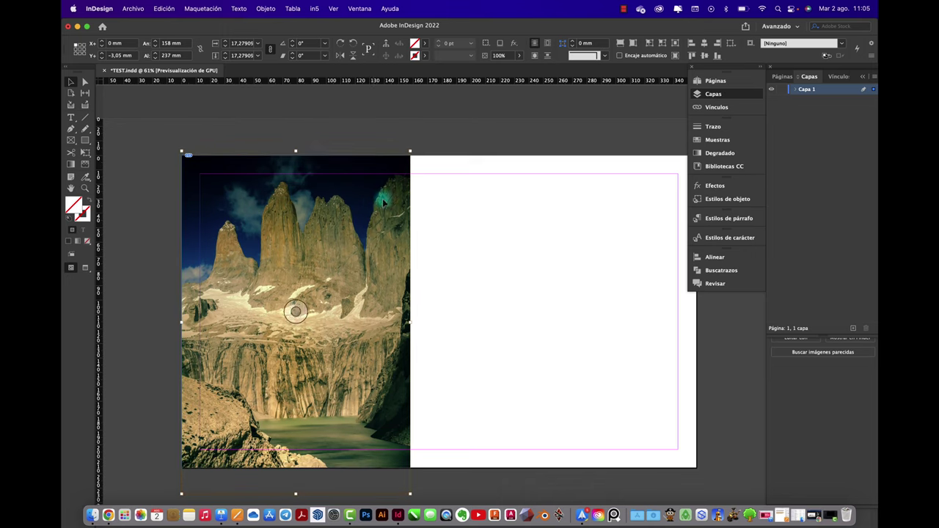
click(490, 248)
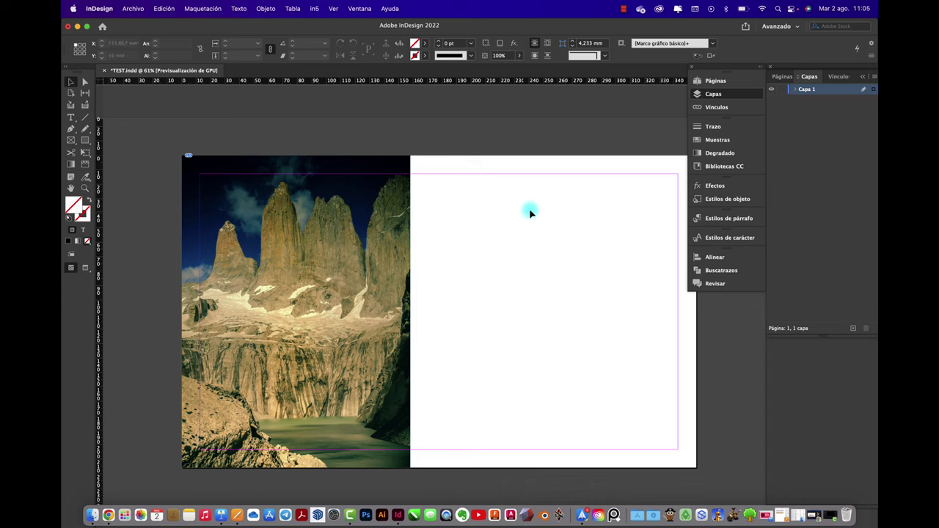
Create a new layer above Capa 1 and keep it active
click(783, 77)
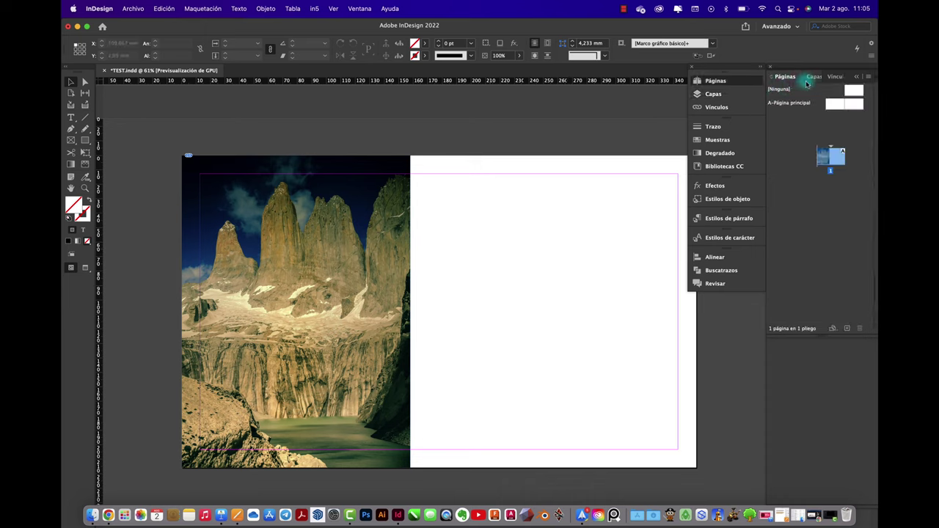
click(809, 77)
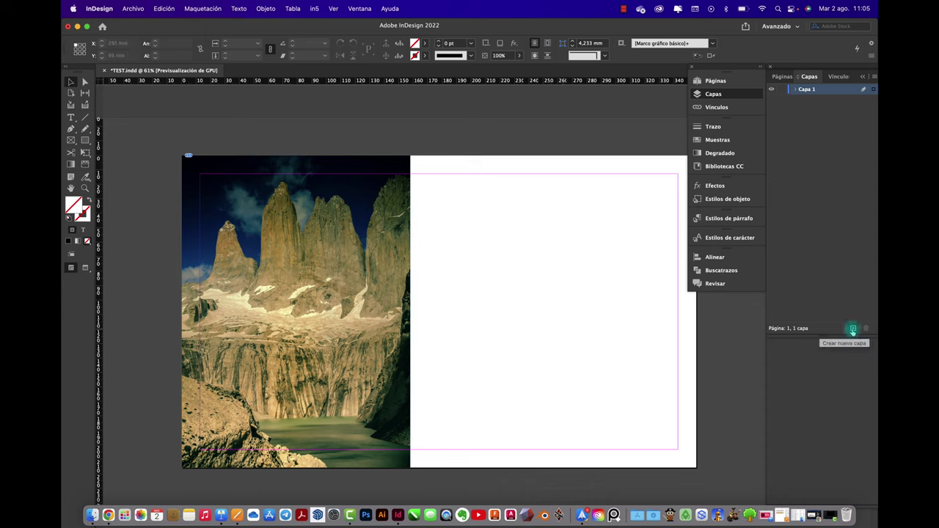
click(853, 329)
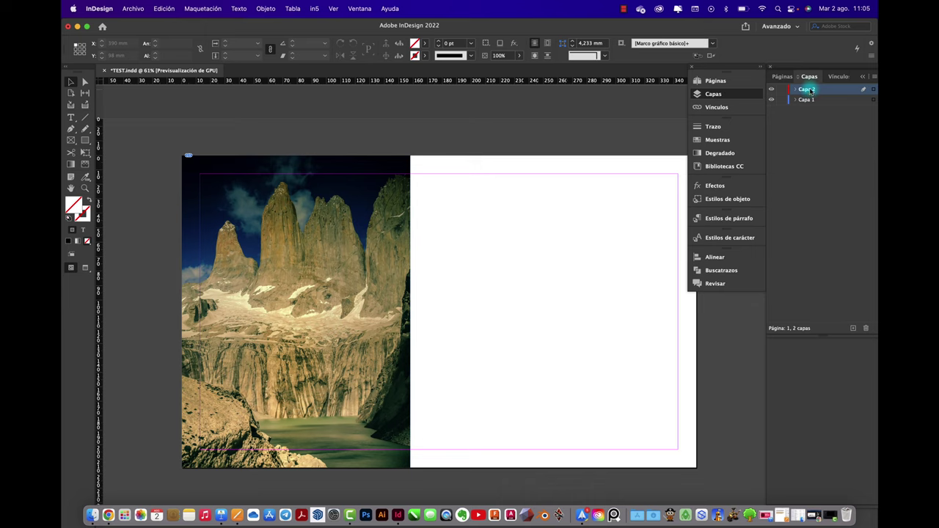
click(792, 91)
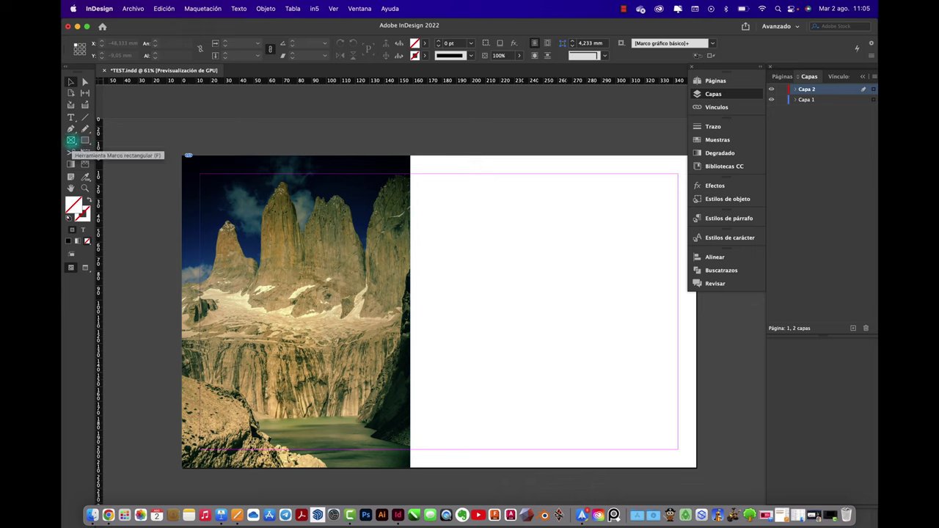
Draw a grid of rectangular frames, 4 columns by 5 rows, covering the whole photo at 158 × 215,9 mm
click(71, 141)
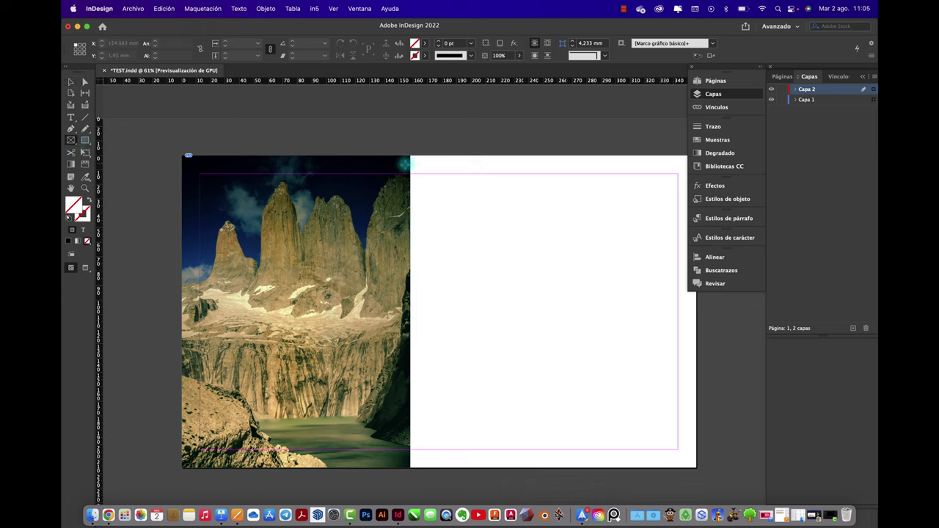
drag(412, 157, 181, 470)
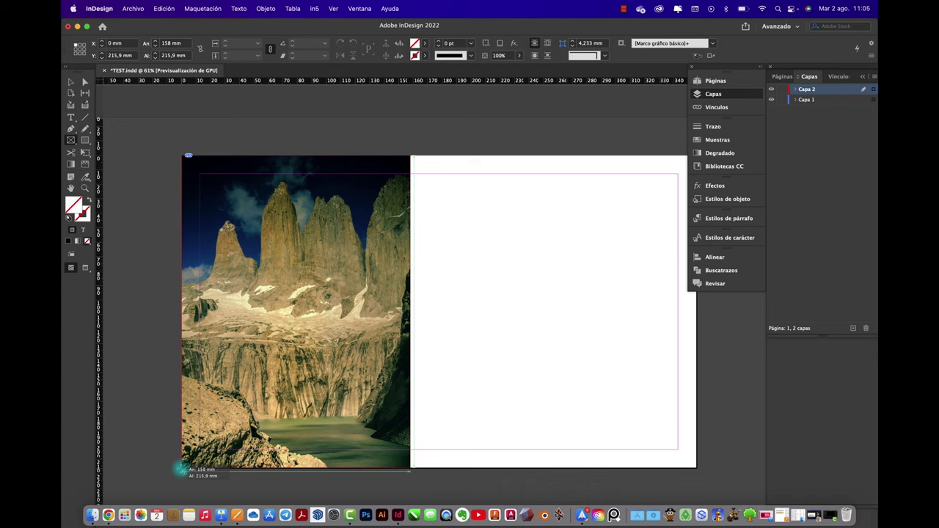
key(Up)
key(Up)
key(Up)
key(Up)
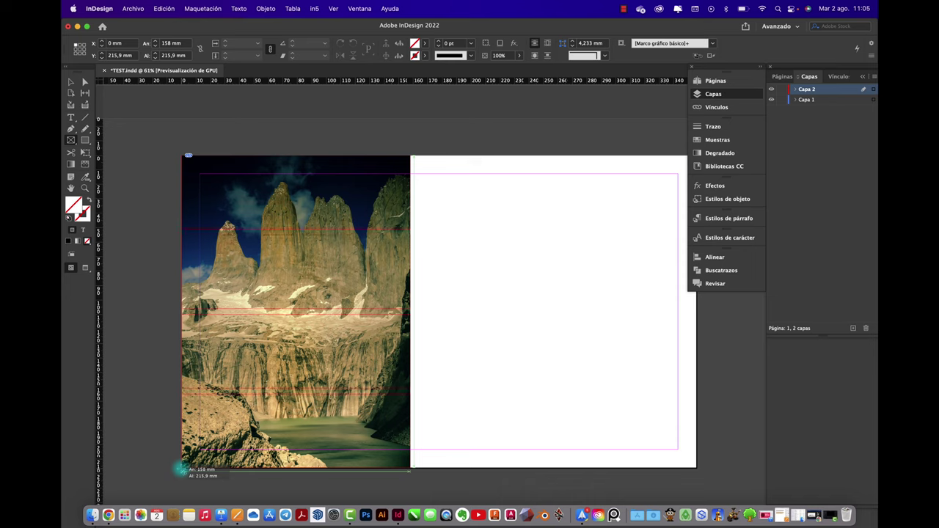
key(Right)
key(Right)
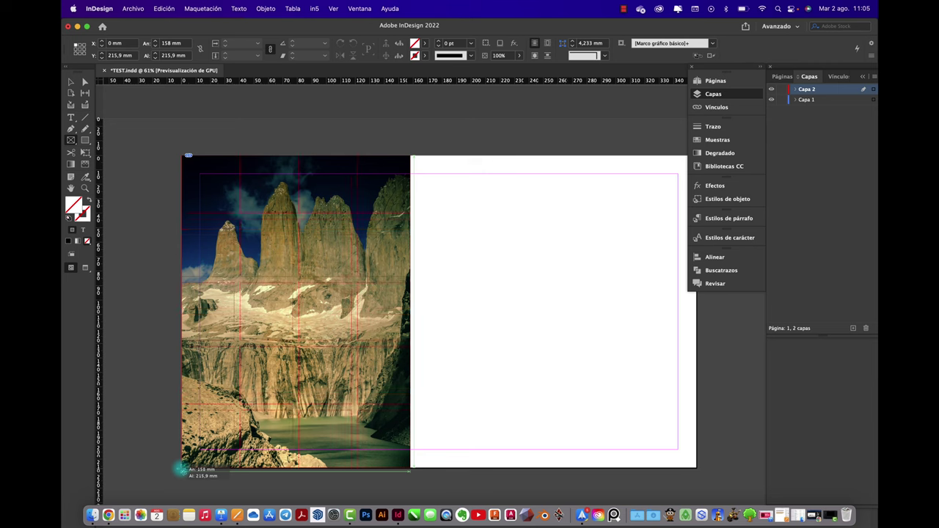
drag(181, 470, 180, 467)
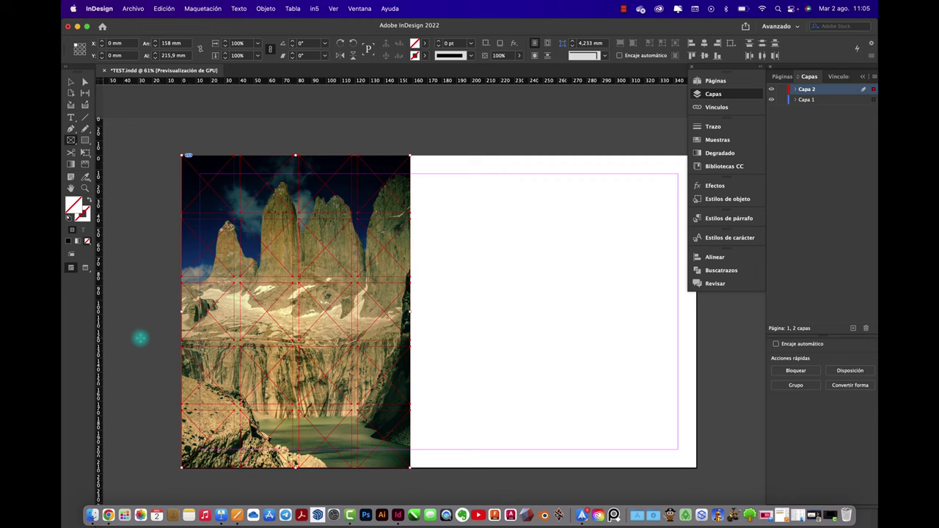
click(71, 82)
click(222, 141)
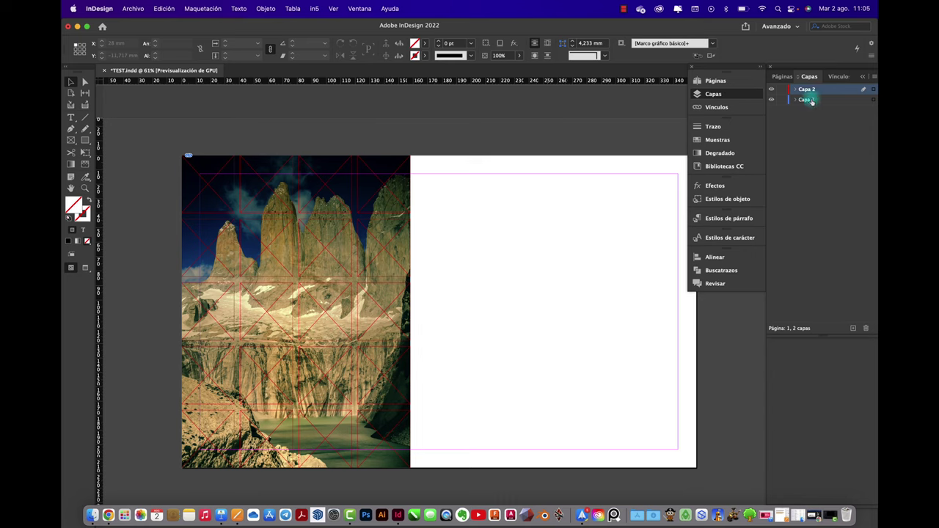
Cut the mountain photo on Capa 1 from beneath the frame grid
click(804, 99)
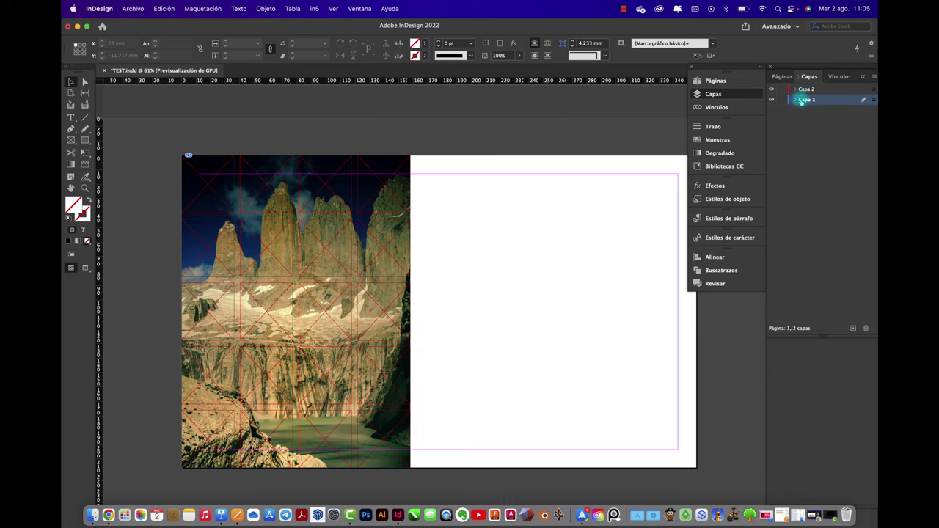
click(805, 91)
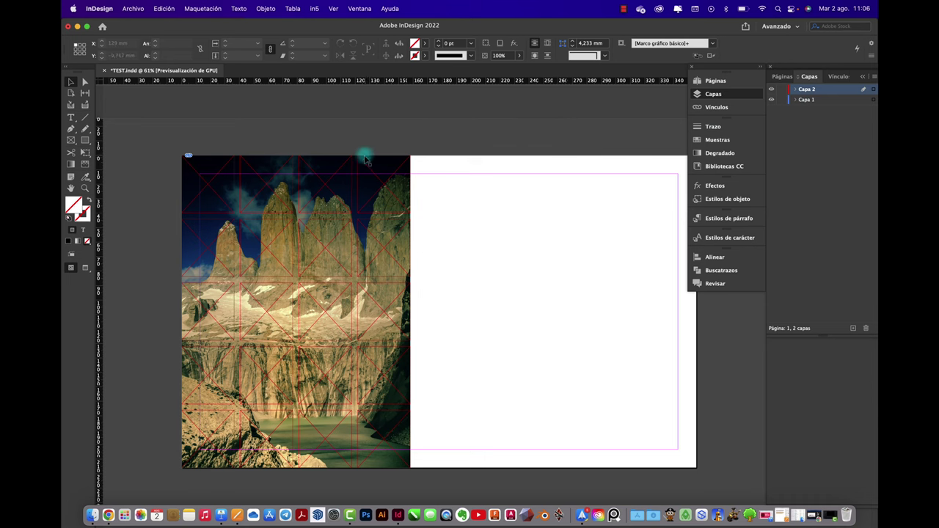
scroll(288, 163, up, 5)
click(305, 143)
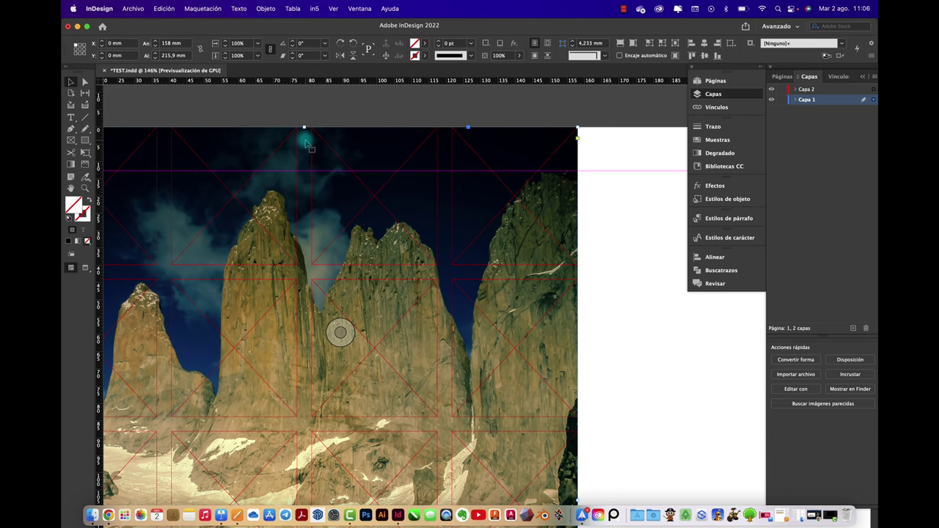
scroll(305, 143, down, 5)
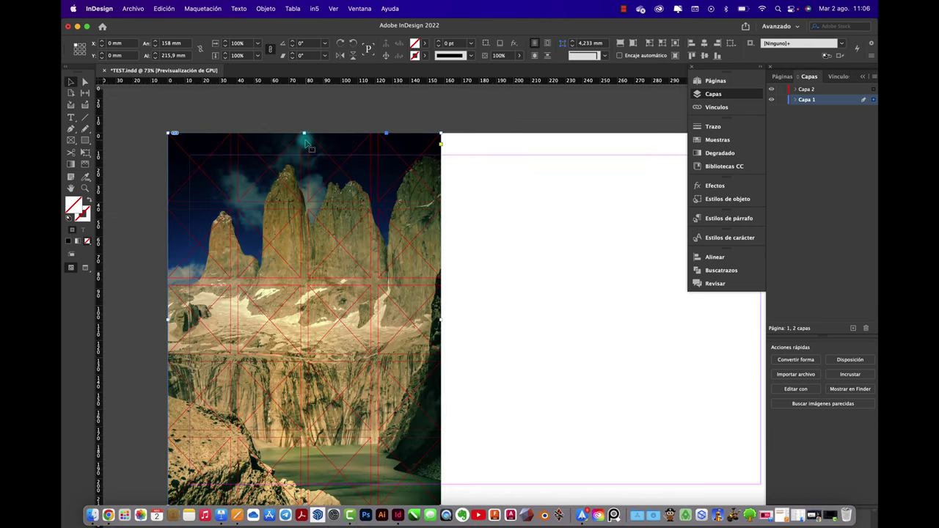
key(Delete)
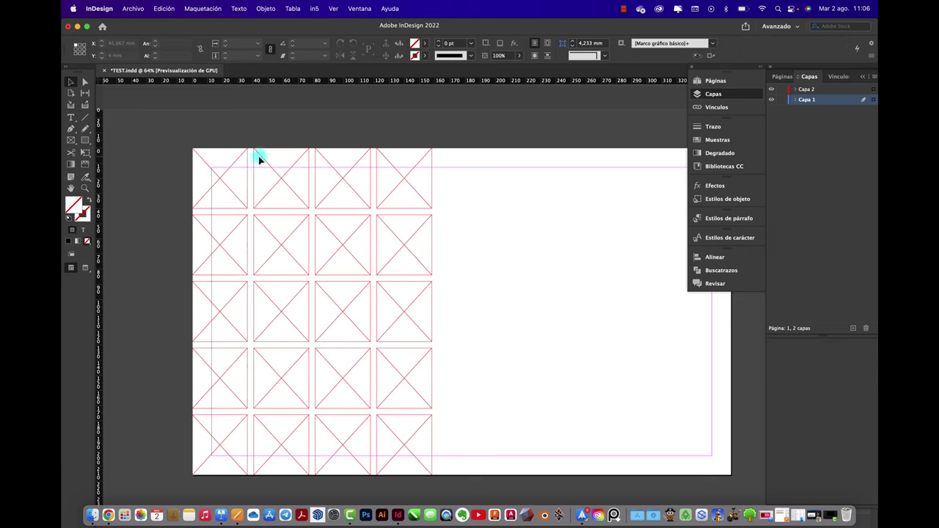
Combine all the grid frames on Capa 2 into a single compound path
click(236, 164)
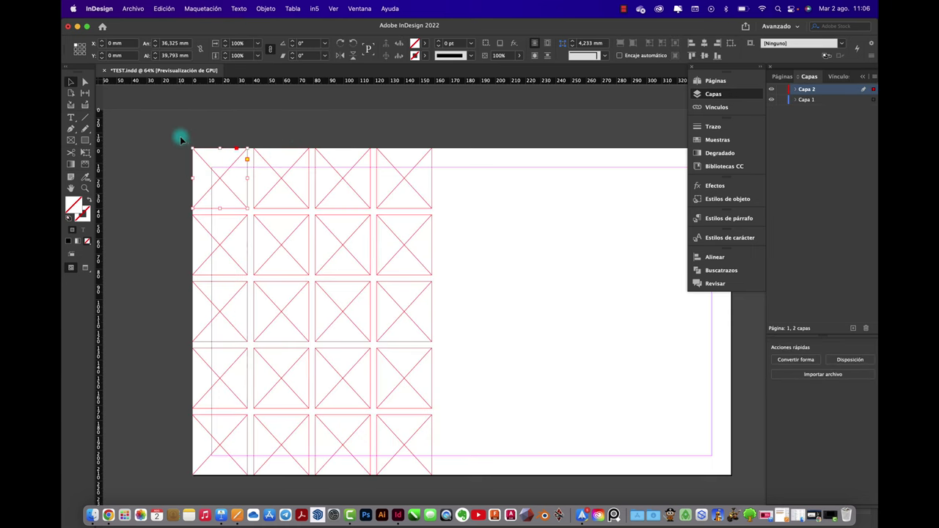
click(181, 139)
click(270, 173)
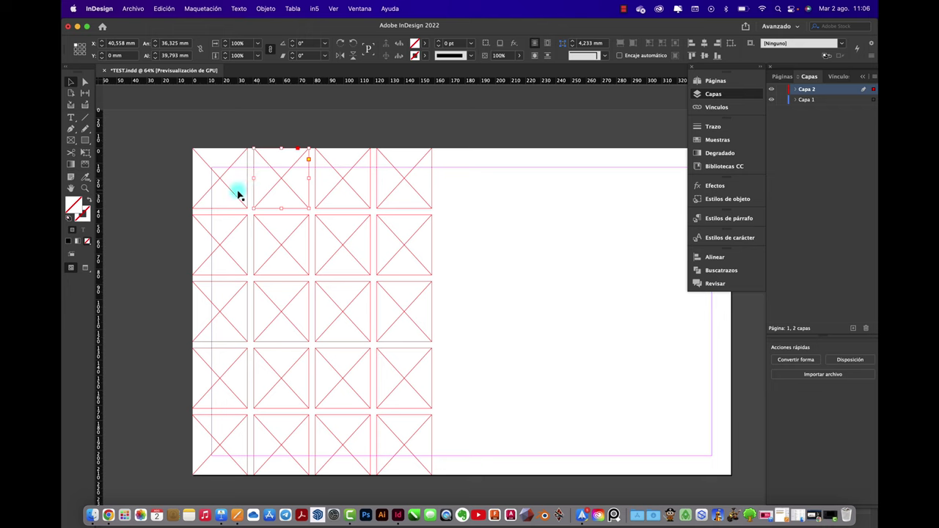
drag(184, 136, 440, 484)
click(266, 8)
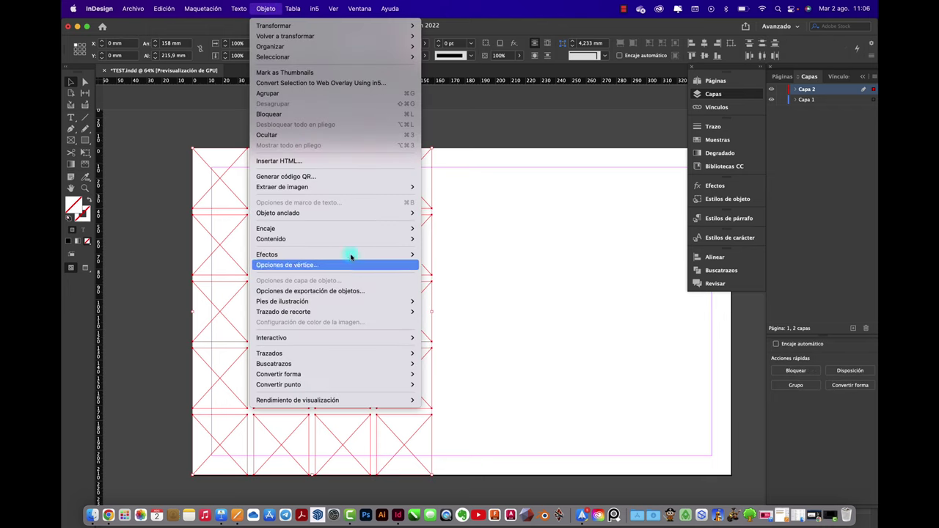
mouse_move(382, 352)
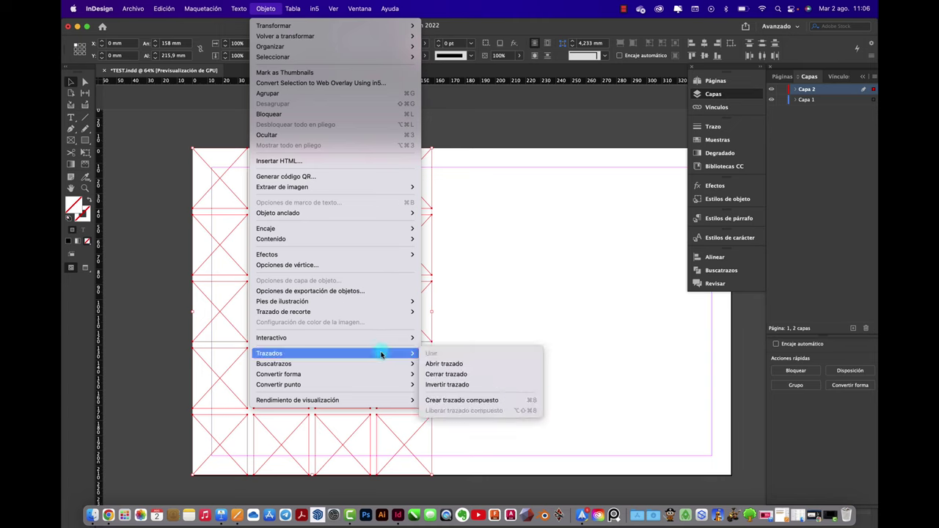
click(464, 401)
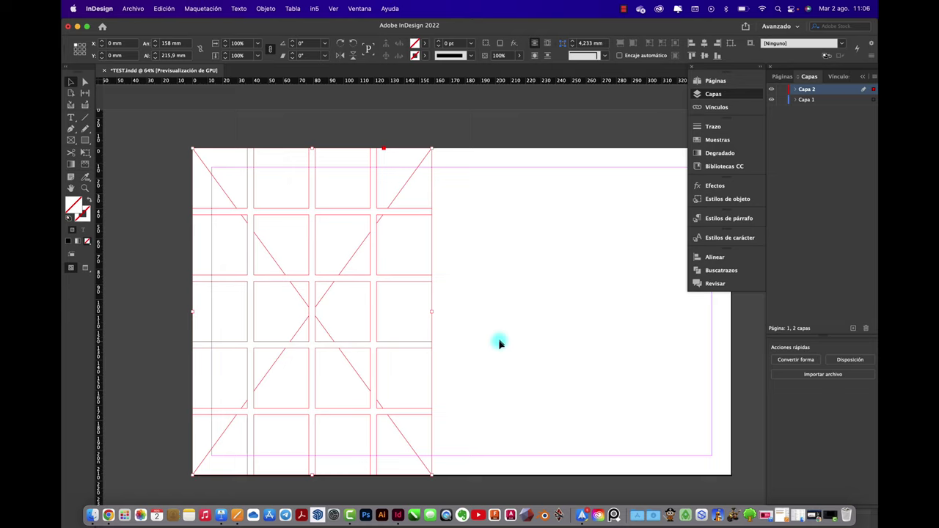
Paste the cut mountain photo into the compound path of grid frames
click(205, 8)
mouse_move(164, 8)
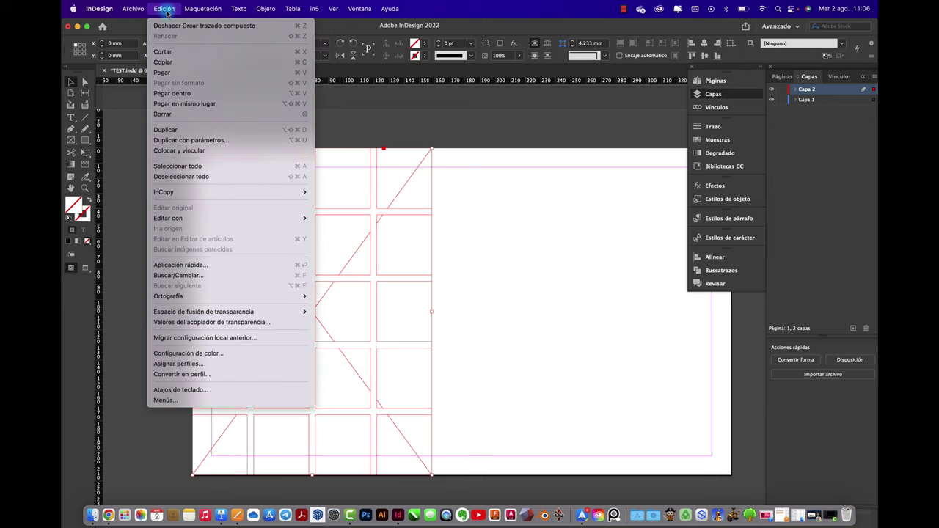
click(174, 93)
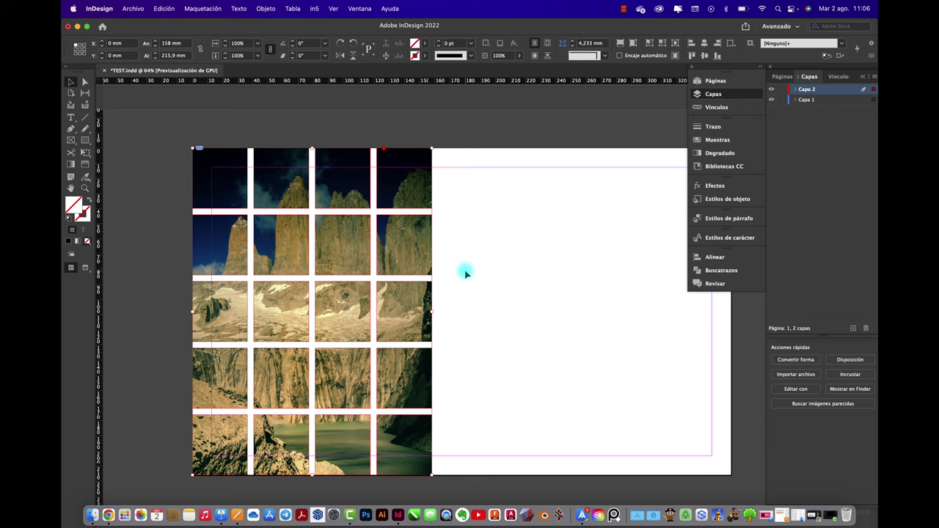
Fit the page in view and preview the layout in presentation mode
key(super+0)
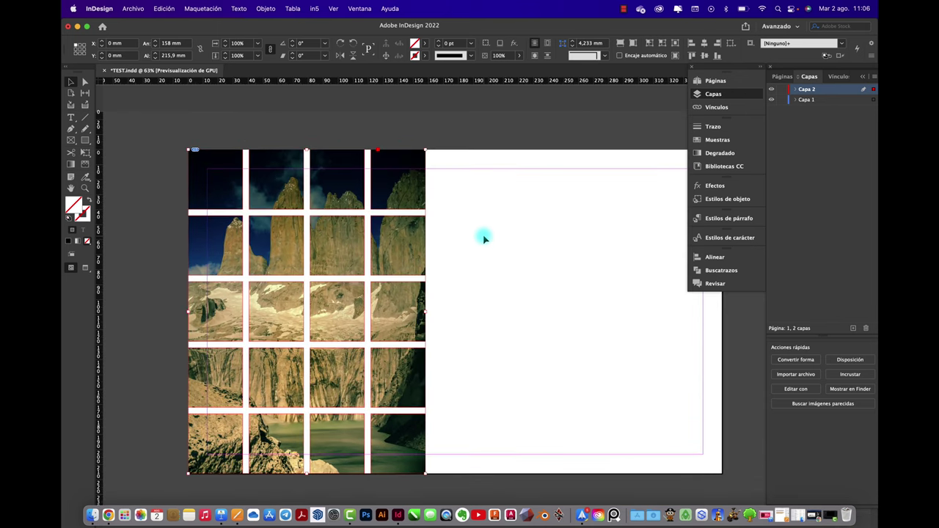
key(shift+w)
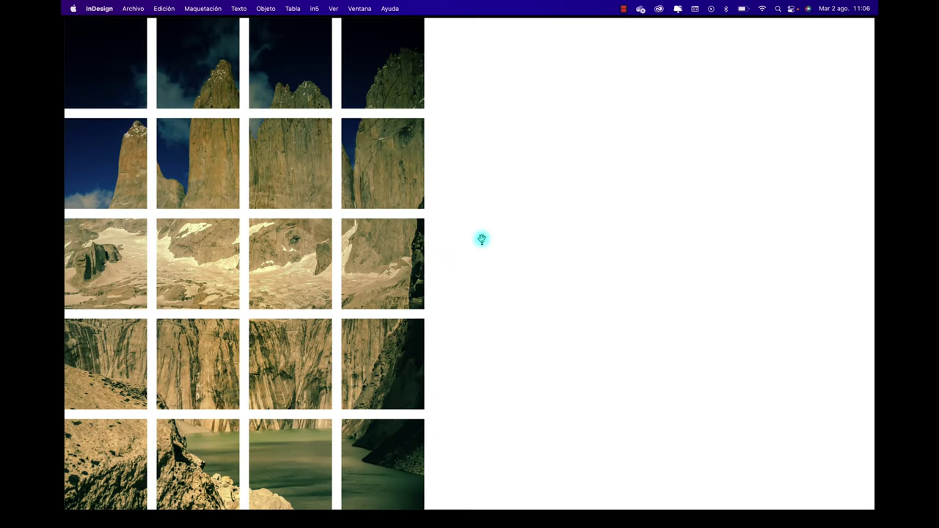
key(shift+w)
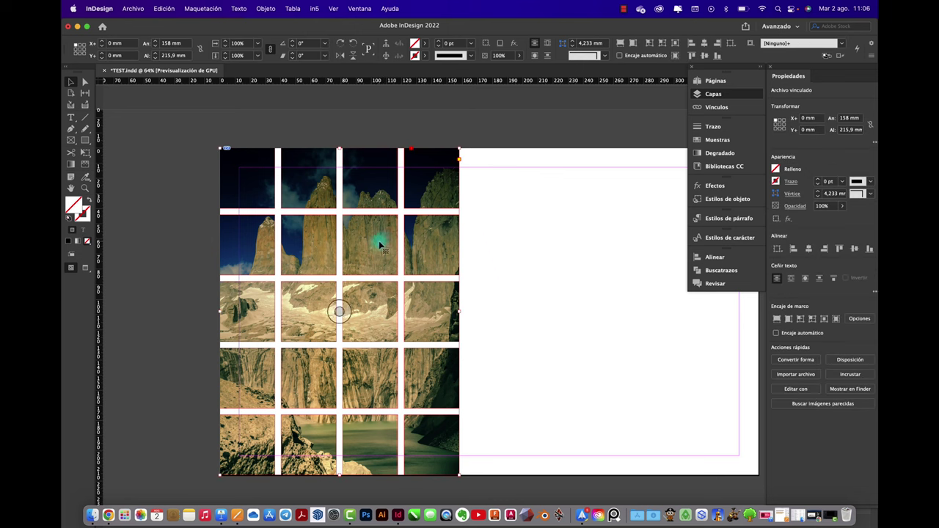
Shift the photo horizontally inside the grid to X 10 mm and X -2,5 mm, and return it flush with the page's left edge
key(shift+Right)
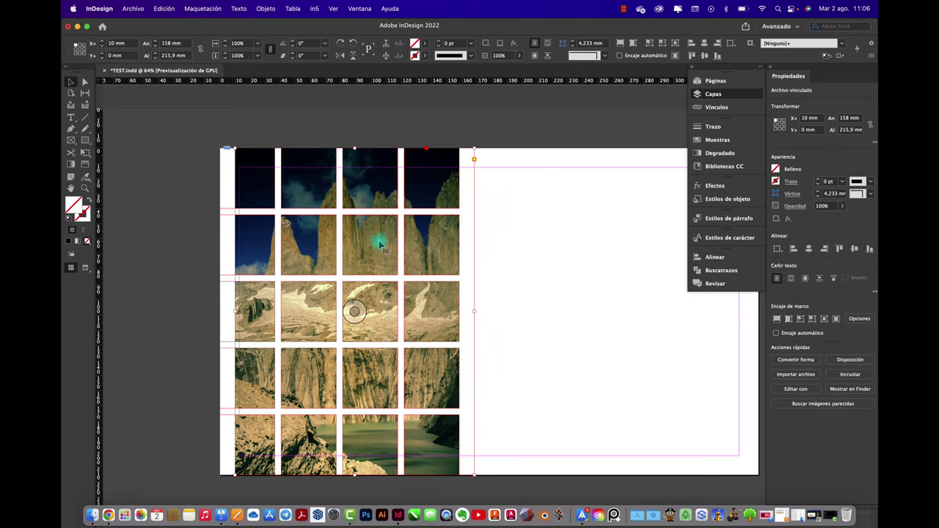
key(Left)
key(Left)
key(Left)
key(Left)
key(Left)
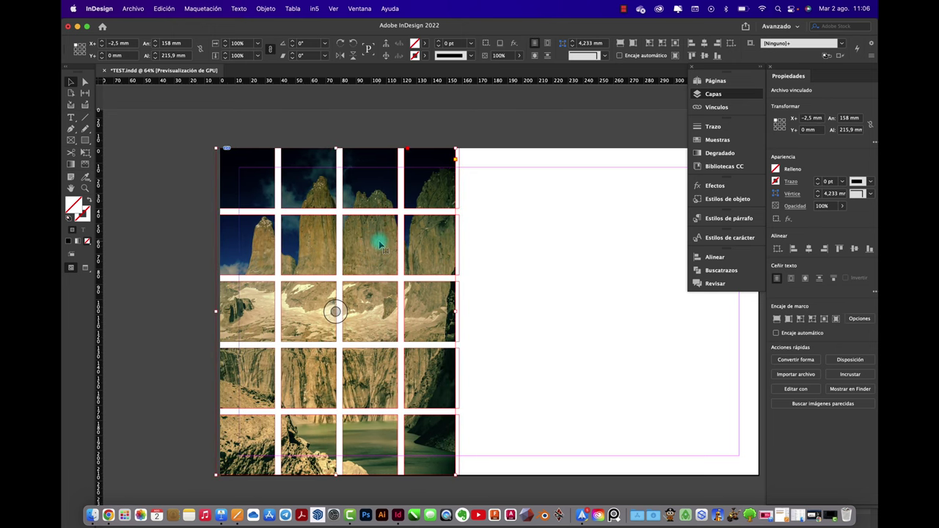
key(Right)
click(498, 178)
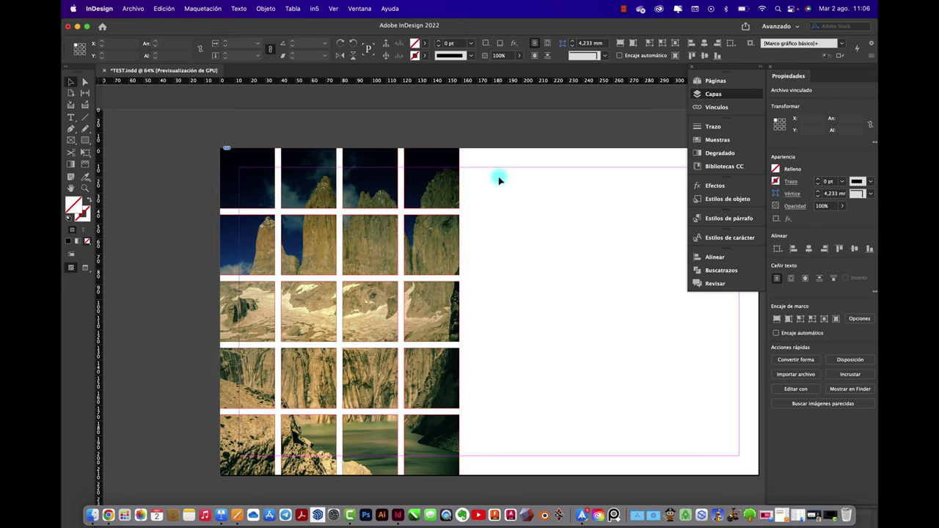
Draw a text frame about 145 by 83 mm on the blank area beside the photo grid and fill it with placeholder text
scroll(487, 242, up, 3)
scroll(484, 243, down, 5)
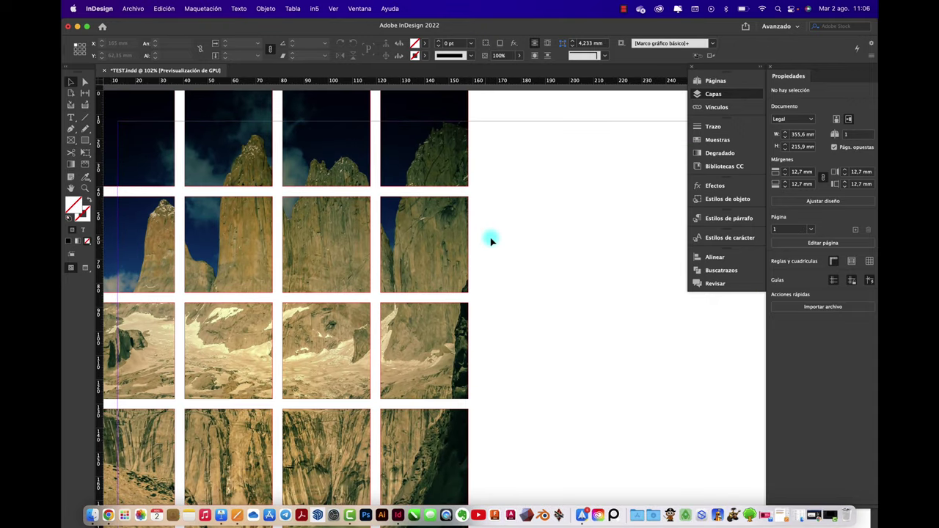
scroll(507, 229, right, 3)
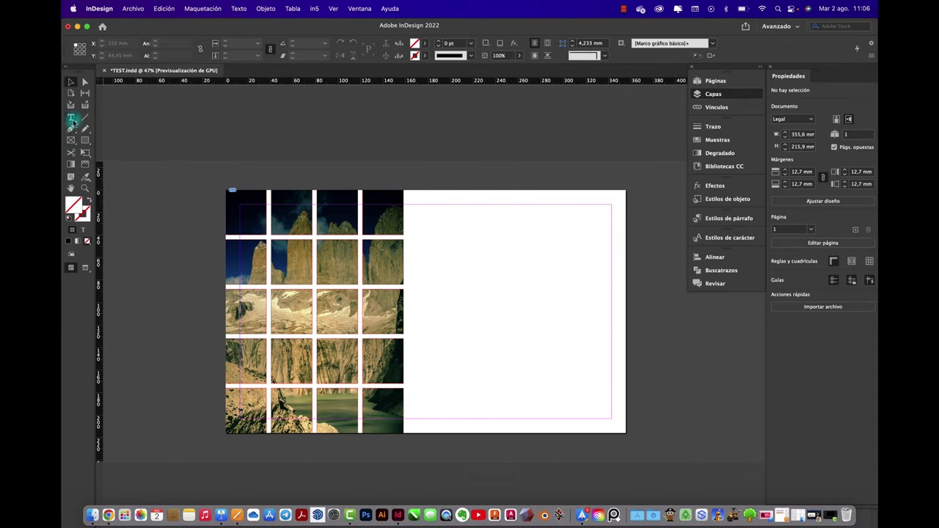
click(72, 117)
drag(430, 326, 593, 419)
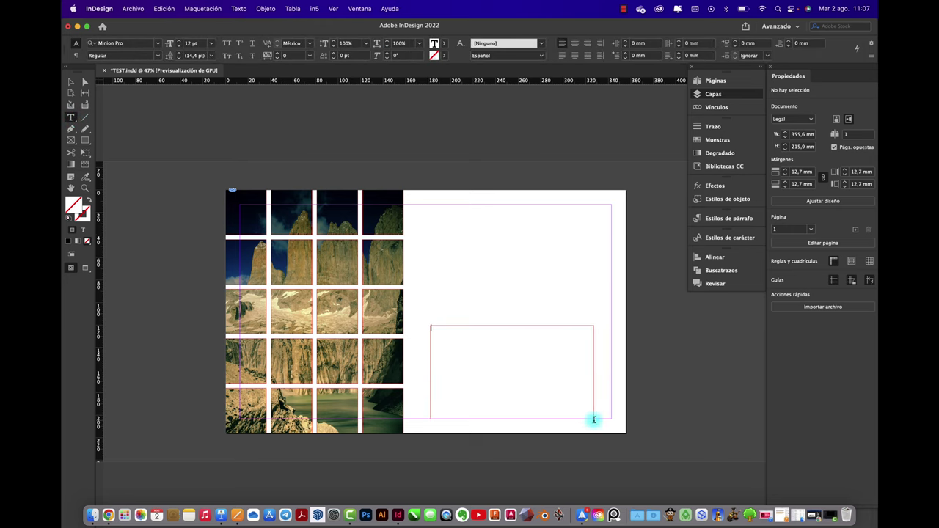
click(213, 9)
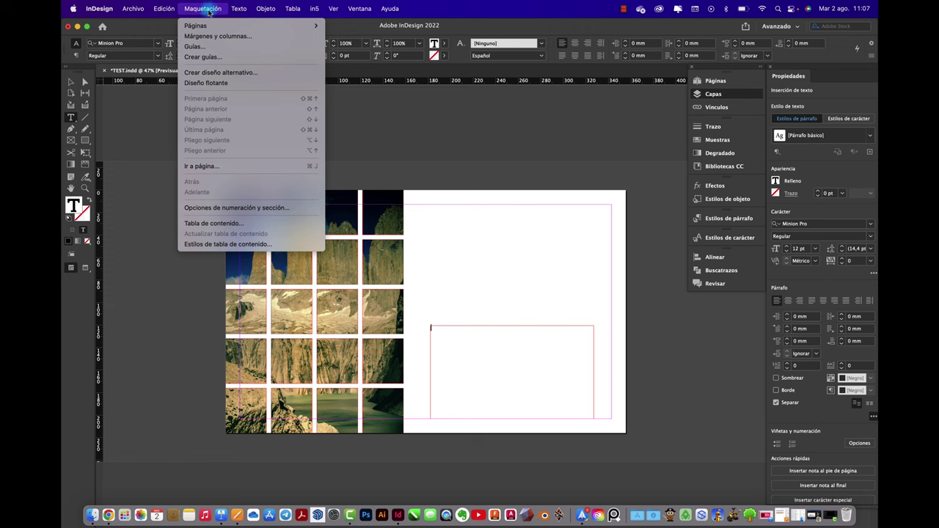
mouse_move(238, 8)
click(279, 343)
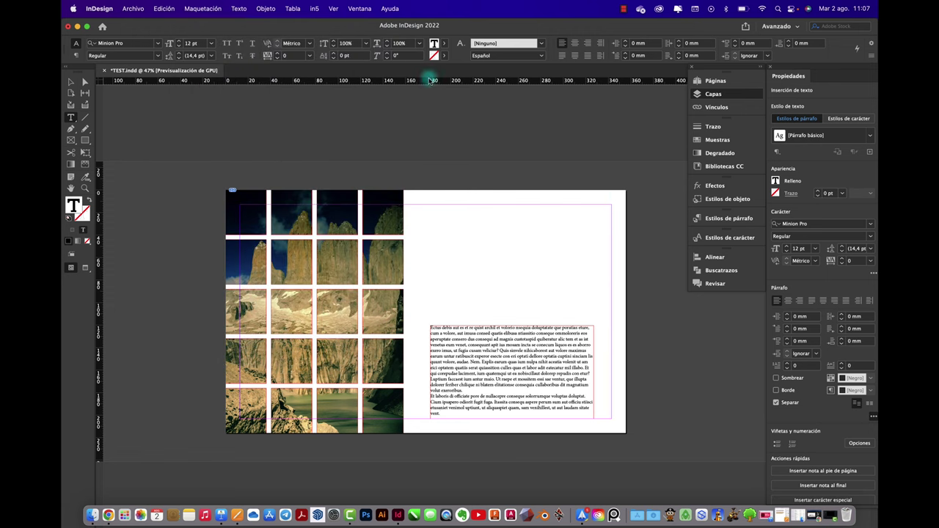
Set the placeholder text frame beside the grid to two columns
click(71, 82)
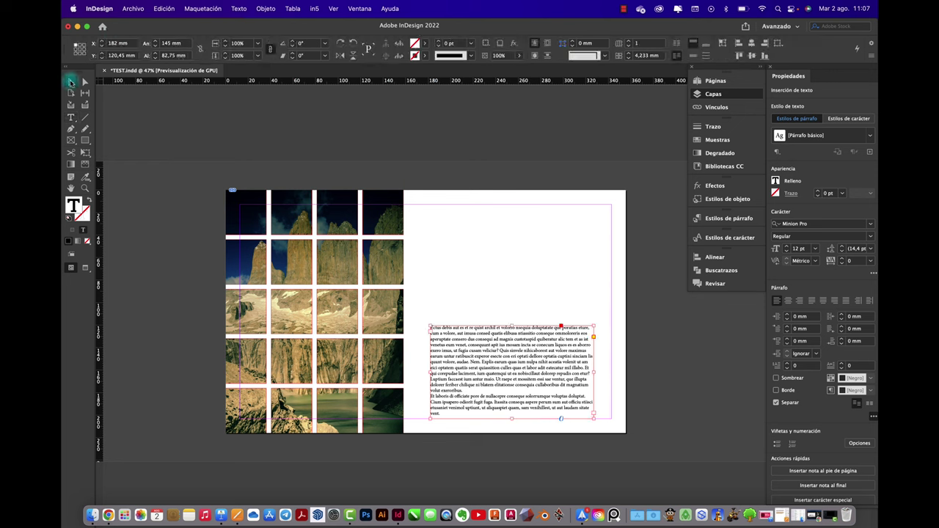
click(629, 42)
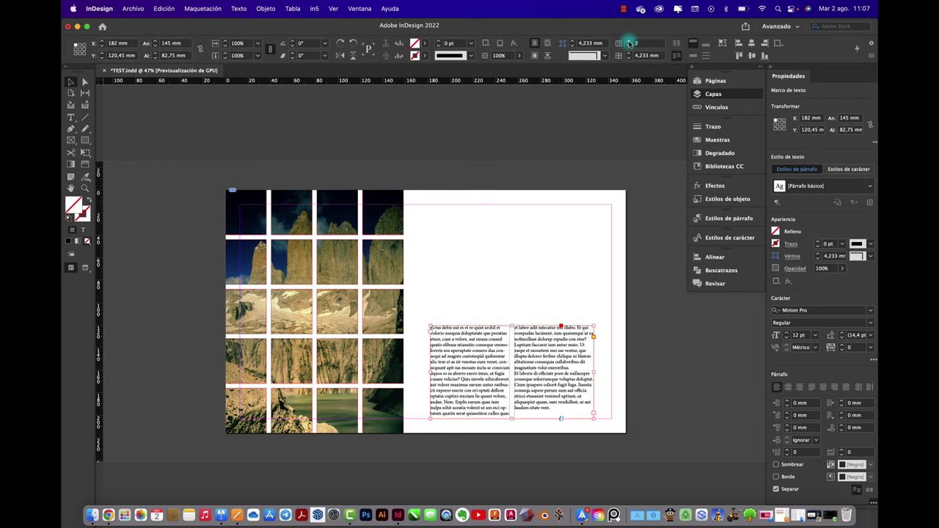
click(419, 155)
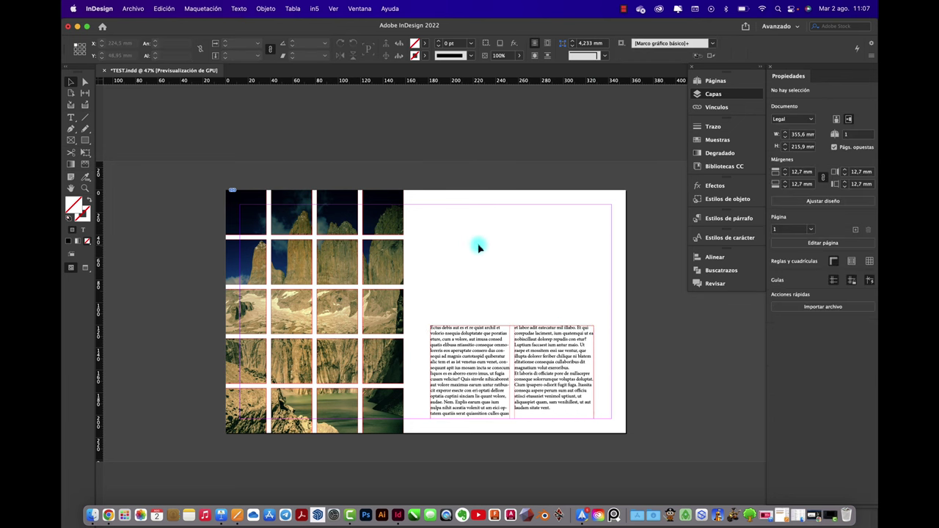
Delete only the grid cell in the third row, second column from the compound path
scroll(295, 322, up, 3)
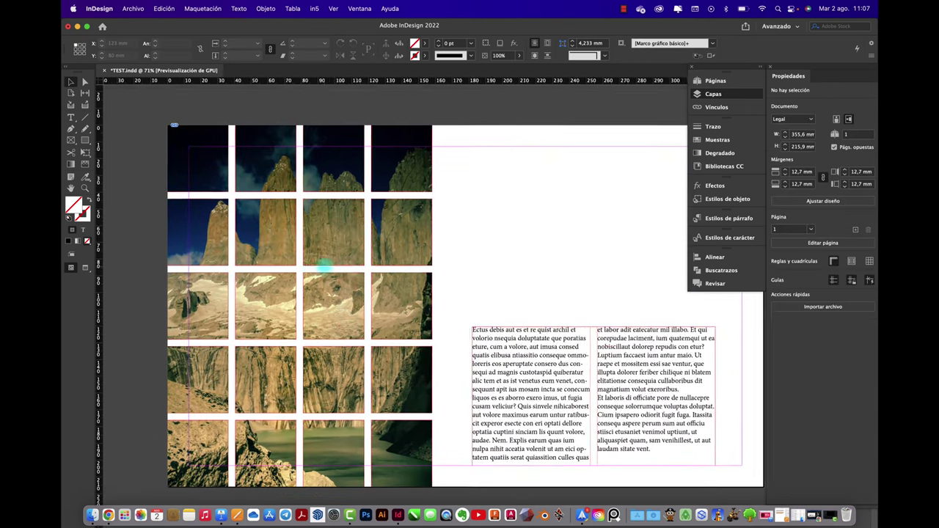
scroll(325, 267, left, 3)
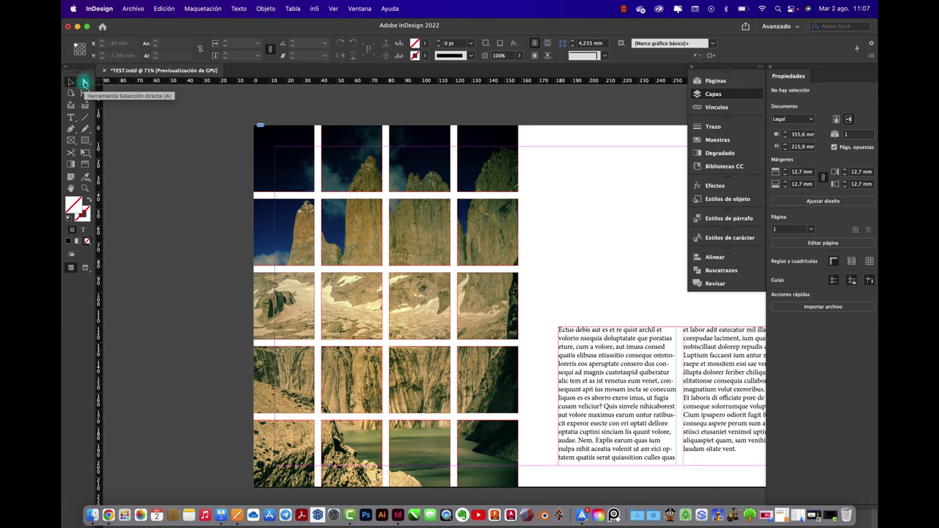
click(84, 82)
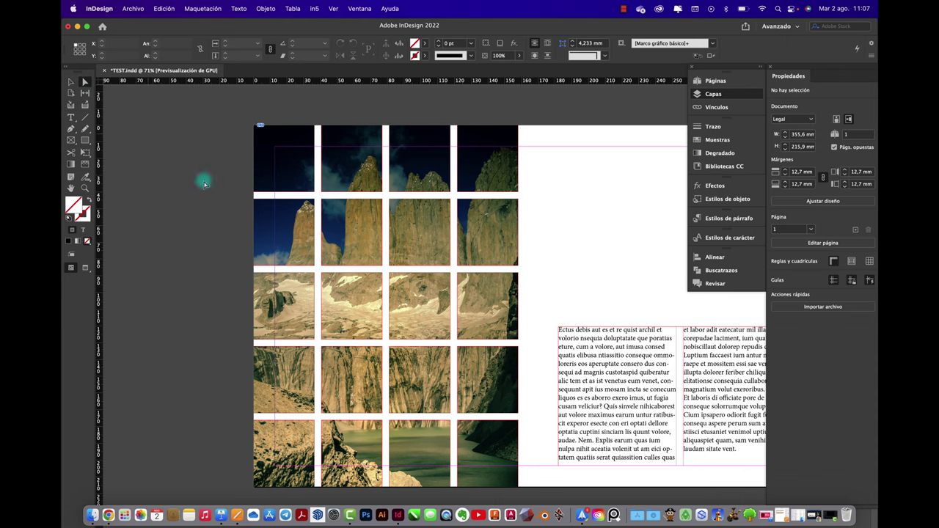
scroll(366, 289, up, 3)
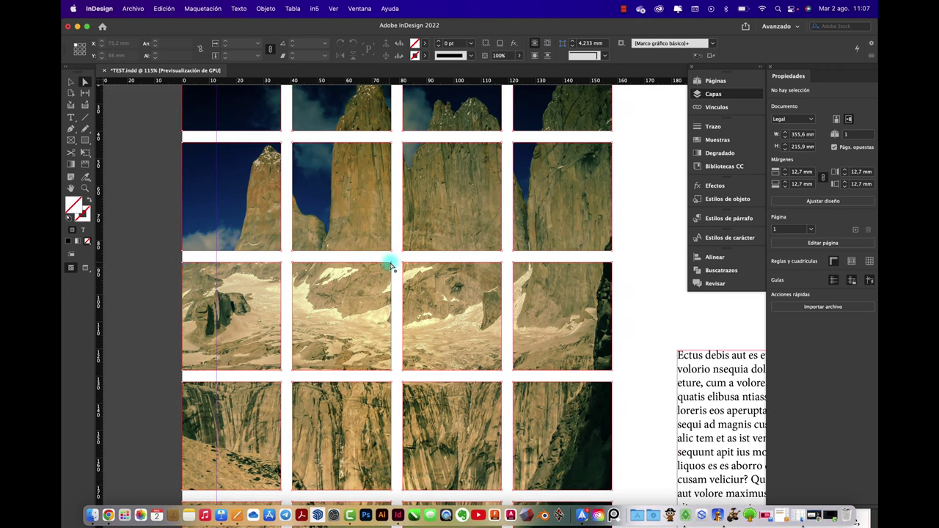
click(390, 267)
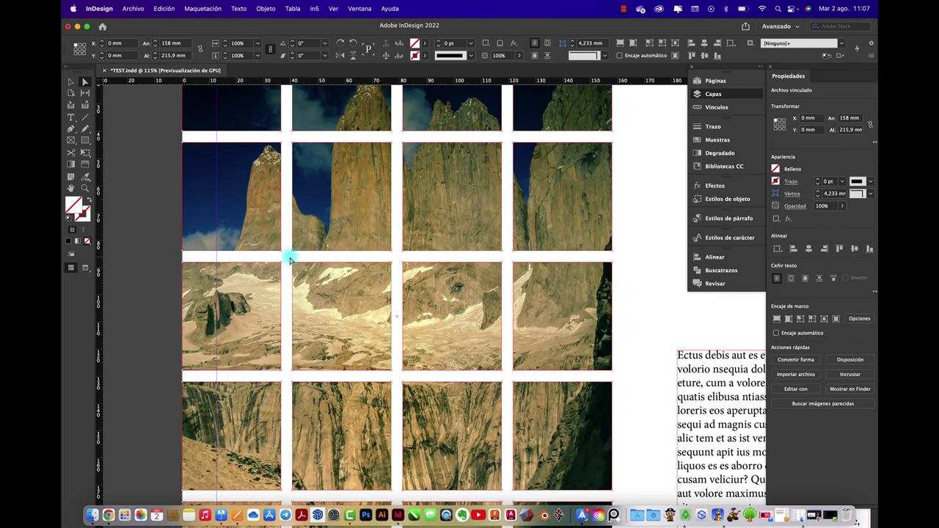
drag(372, 350, 394, 371)
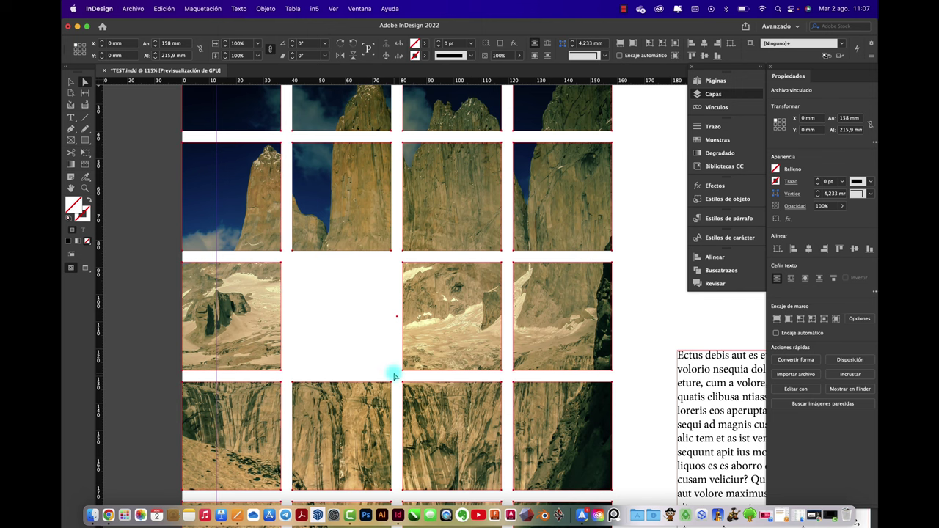
click(147, 240)
Draw a text frame inside the empty cell of the photo grid and fill it with placeholder text
scroll(147, 242, down, 2)
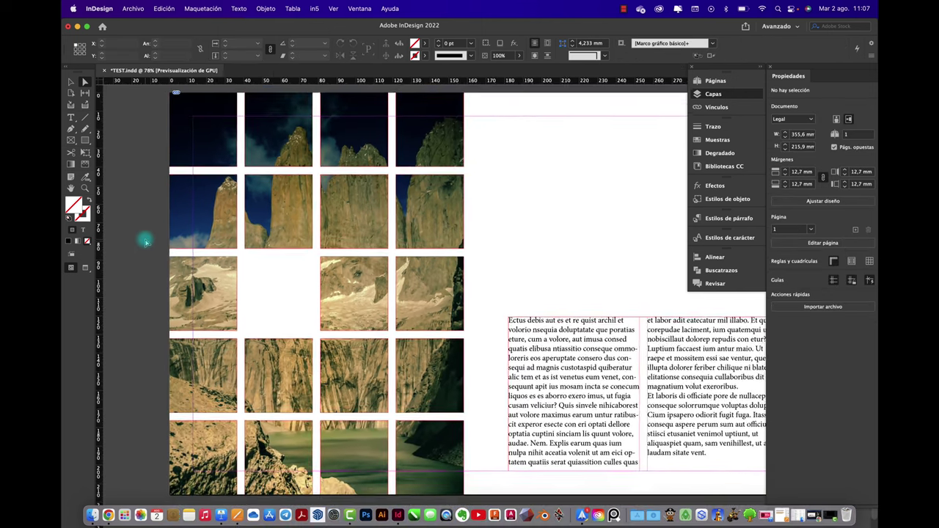
scroll(146, 240, down, 1)
click(71, 117)
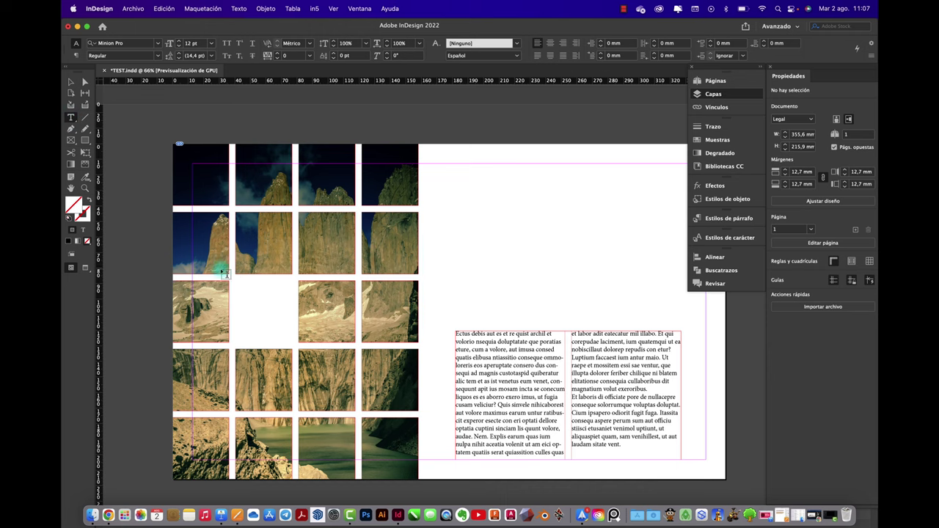
scroll(225, 273, up, 3)
drag(233, 276, 314, 371)
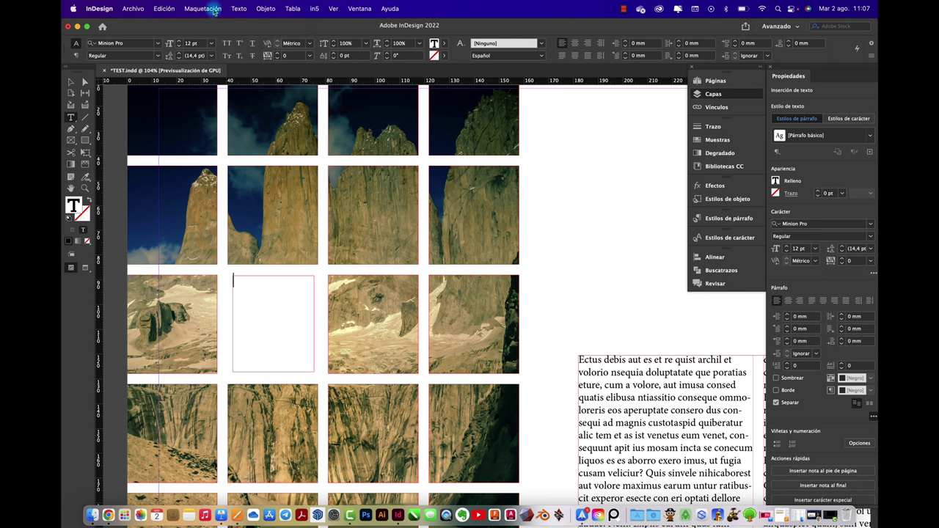
click(239, 9)
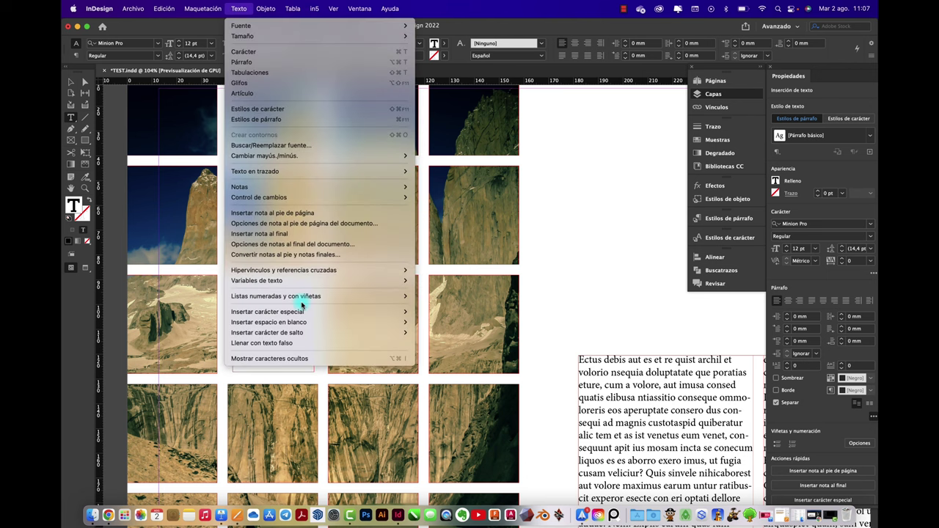
click(330, 343)
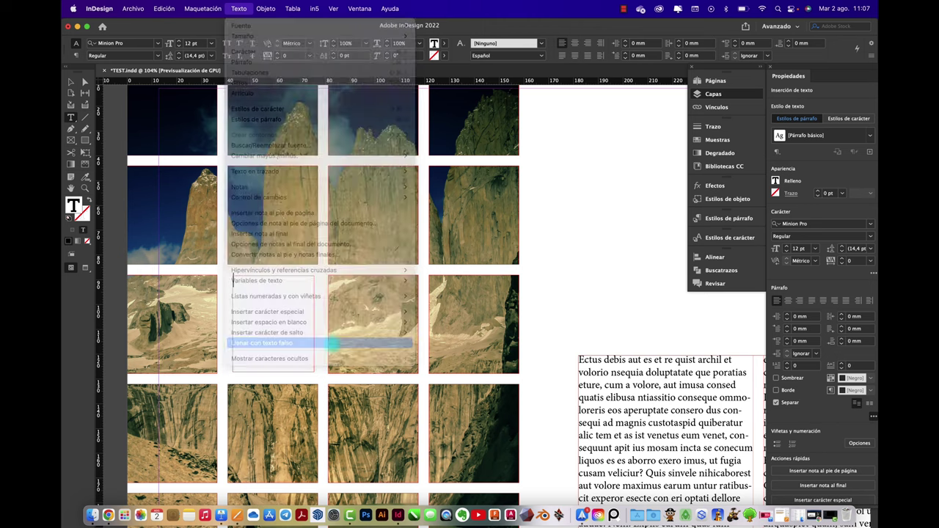
Set all the text in the grid cell's frame to 14 pt and deselect it to show the whole page
drag(300, 369, 230, 265)
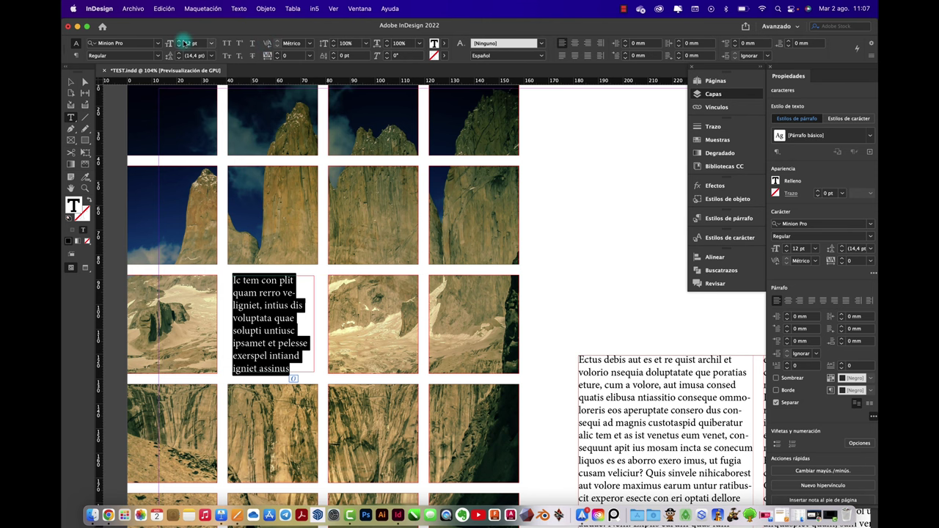
click(179, 44)
click(179, 47)
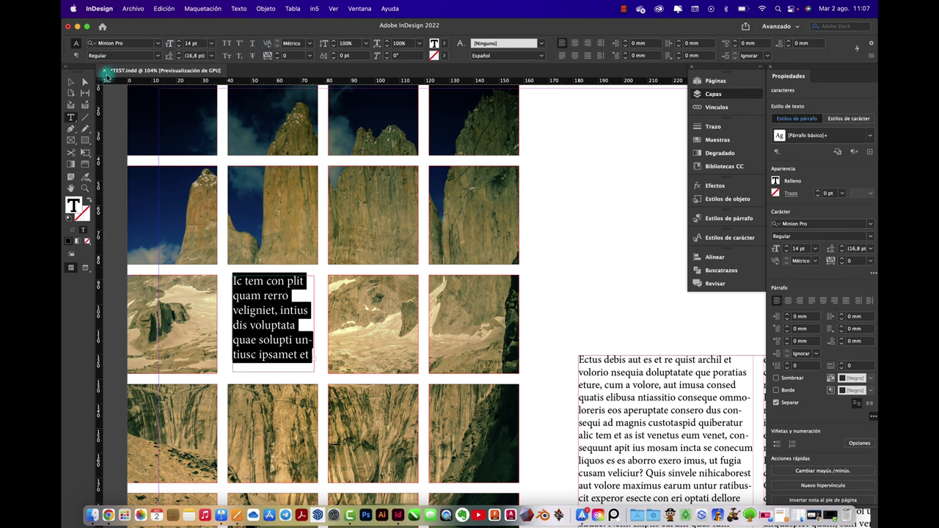
click(71, 81)
click(563, 238)
scroll(562, 239, down, 5)
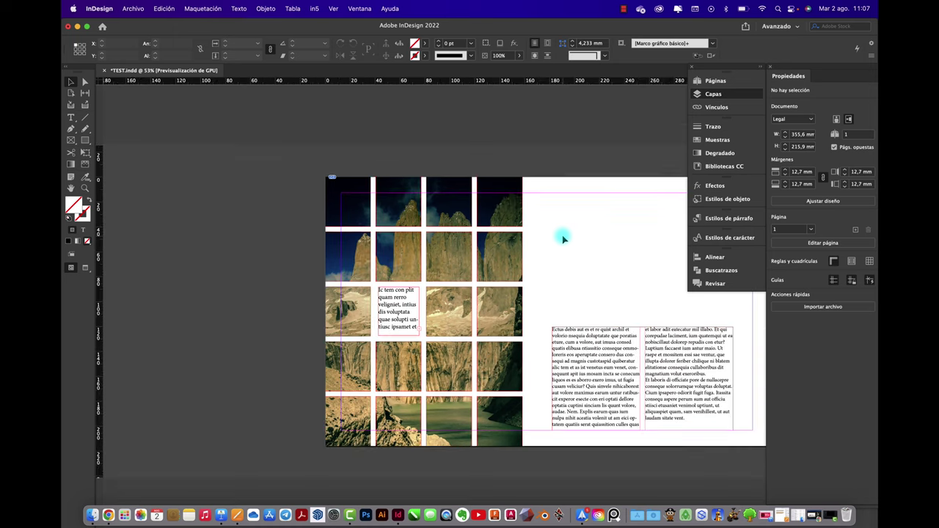
scroll(562, 238, right, 3)
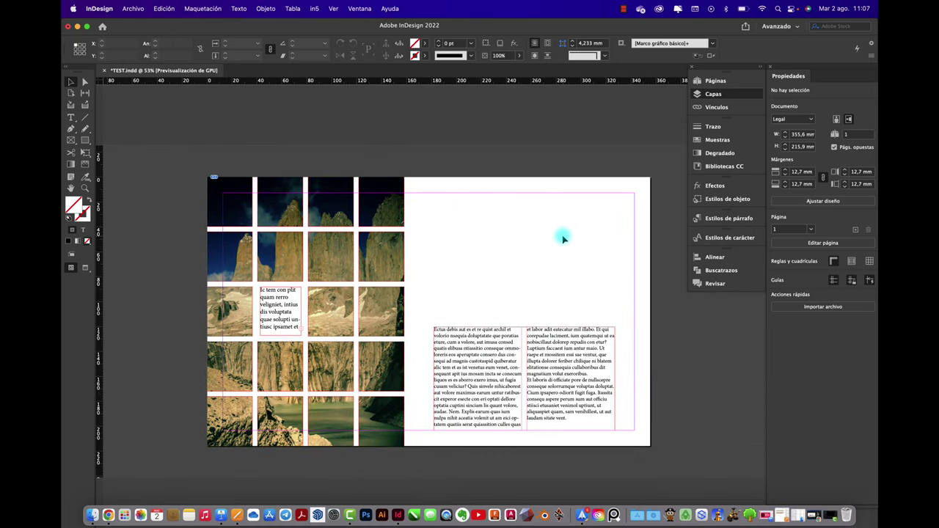
scroll(563, 239, up, 1)
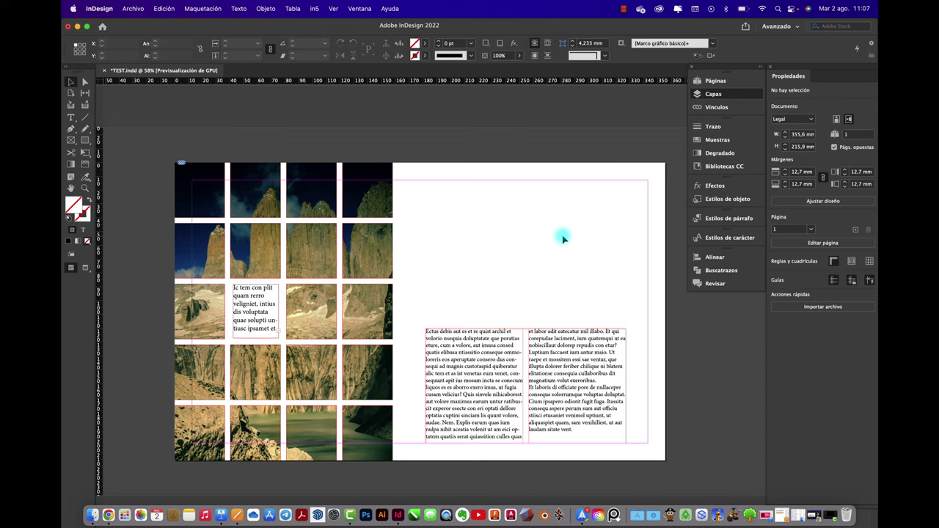